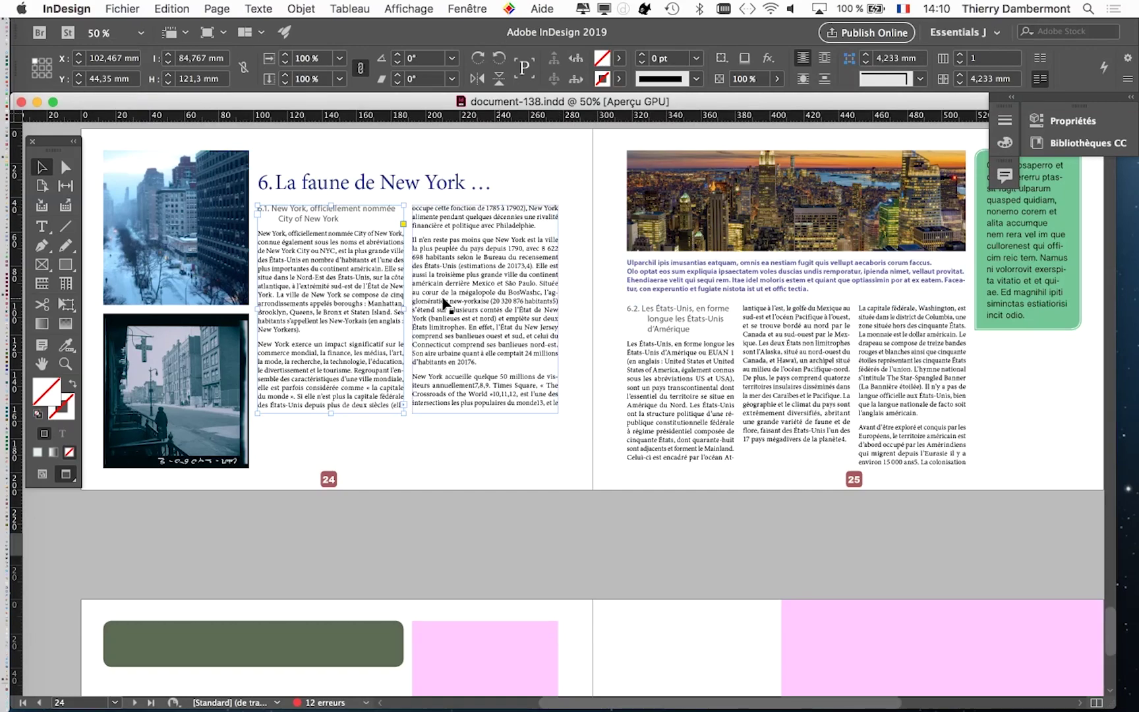
Step: Scroll to the page 24 body text, switch to the Type tool and move the tools palette off the images
{"action": "scroll", "coordinate": [263, 270], "scroll_direction": "up", "scroll_amount": 2}
{"action": "scroll", "coordinate": [263, 271], "scroll_direction": "up", "scroll_amount": 2}
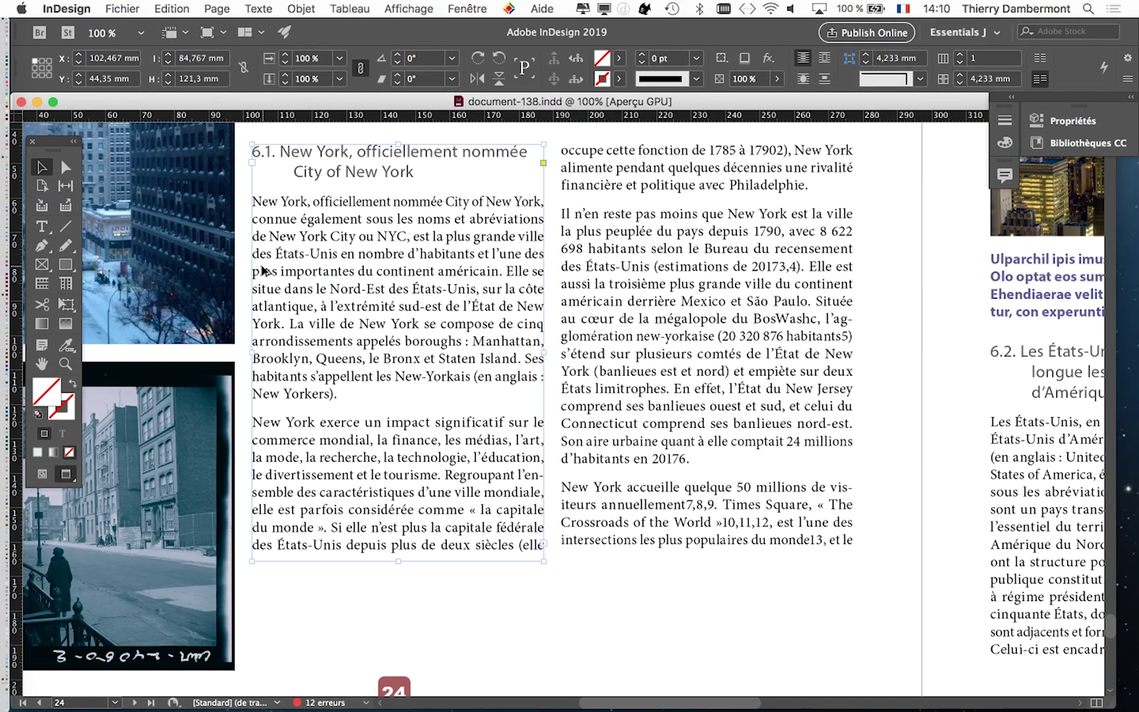
{"action": "key", "text": "t"}
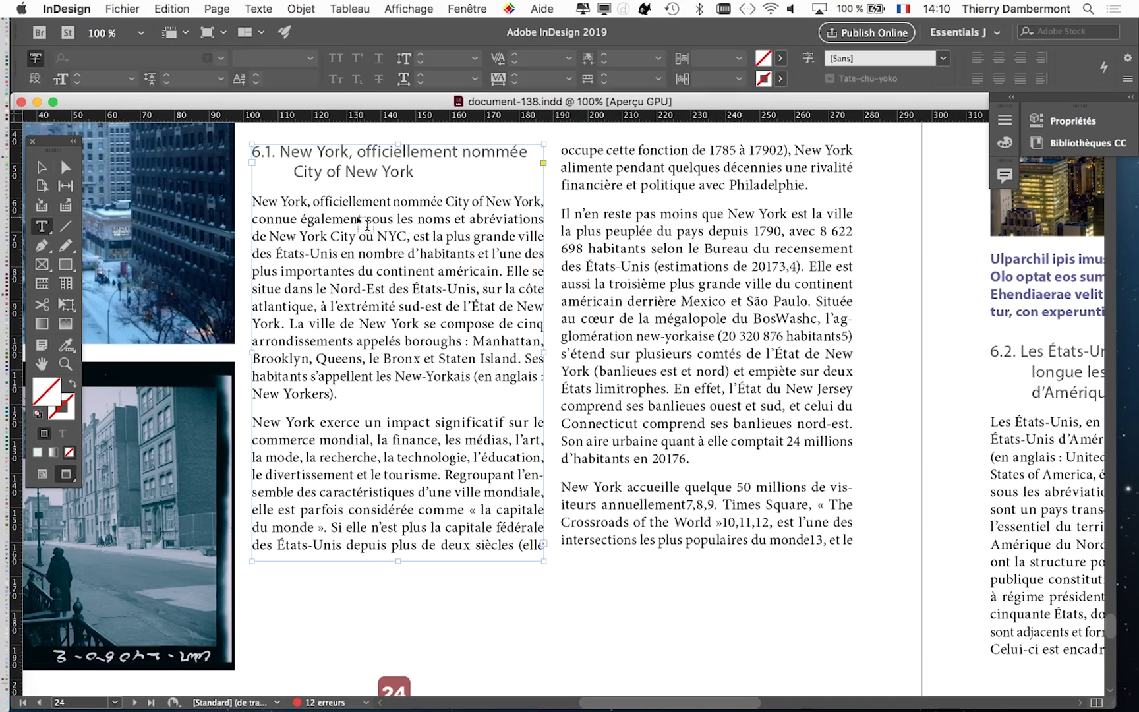
{"action": "mouse_move", "coordinate": [57, 146]}
{"action": "left_mouse_down"}
{"action": "mouse_move", "coordinate": [165, 173]}
{"action": "mouse_move", "coordinate": [174, 160]}
{"action": "left_mouse_up"}
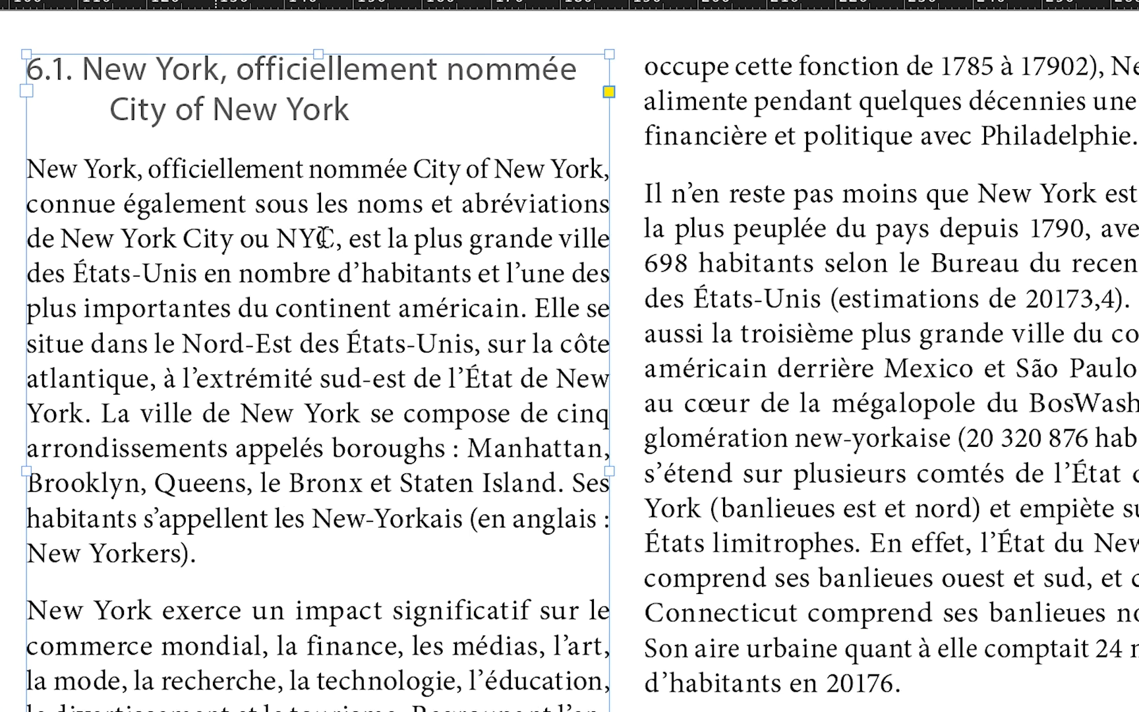
Step: Place the insertion point in the first paragraph, then return to the Selection tool
{"action": "left_click", "coordinate": [405, 227]}
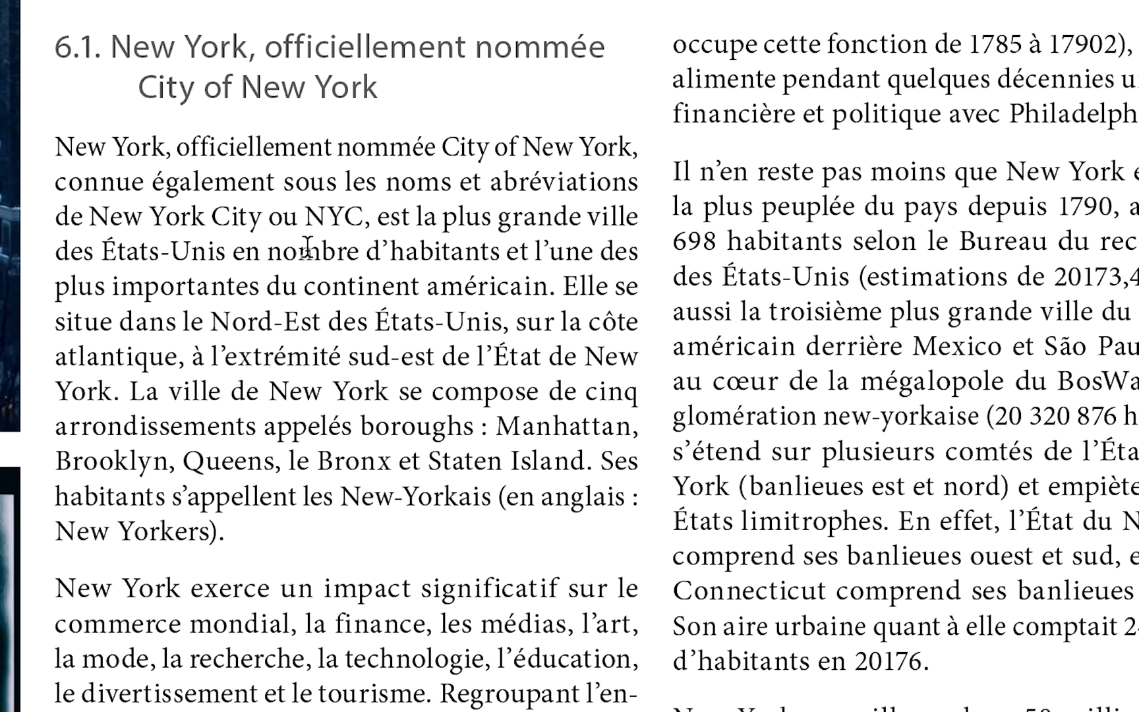
{"action": "left_click", "coordinate": [300, 251]}
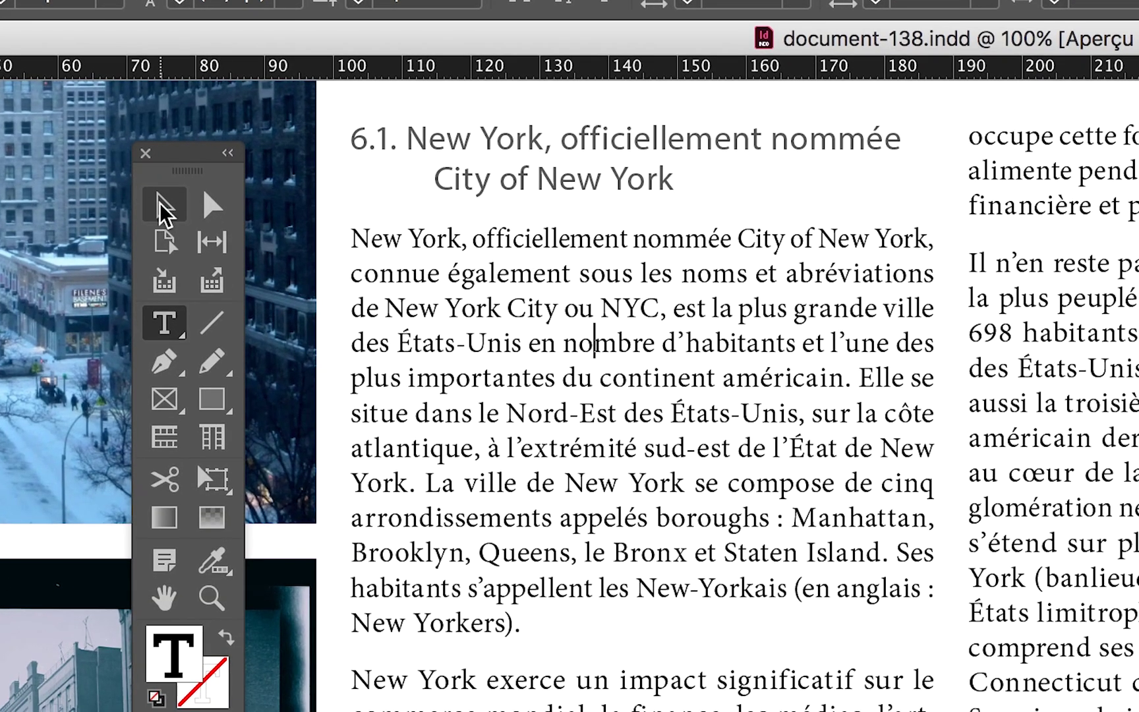
{"action": "left_click", "coordinate": [159, 204]}
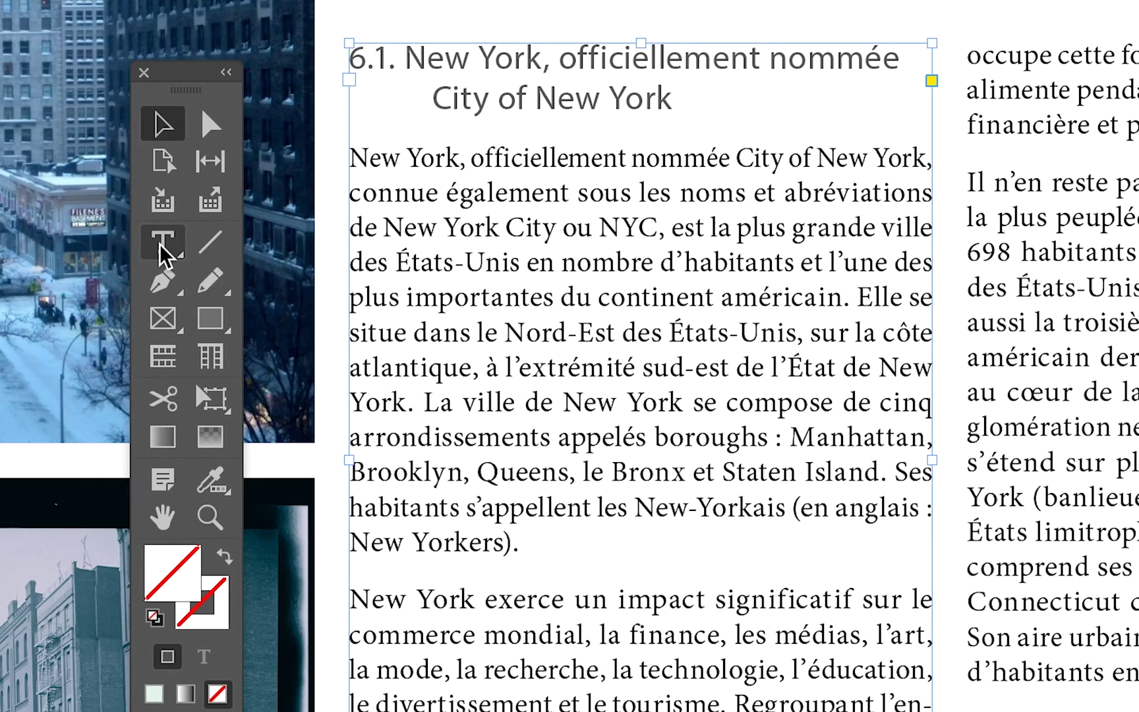
Step: Put the Type tool's insertion point in the opening body paragraph and bring up the Texte menu
{"action": "left_click", "coordinate": [161, 242]}
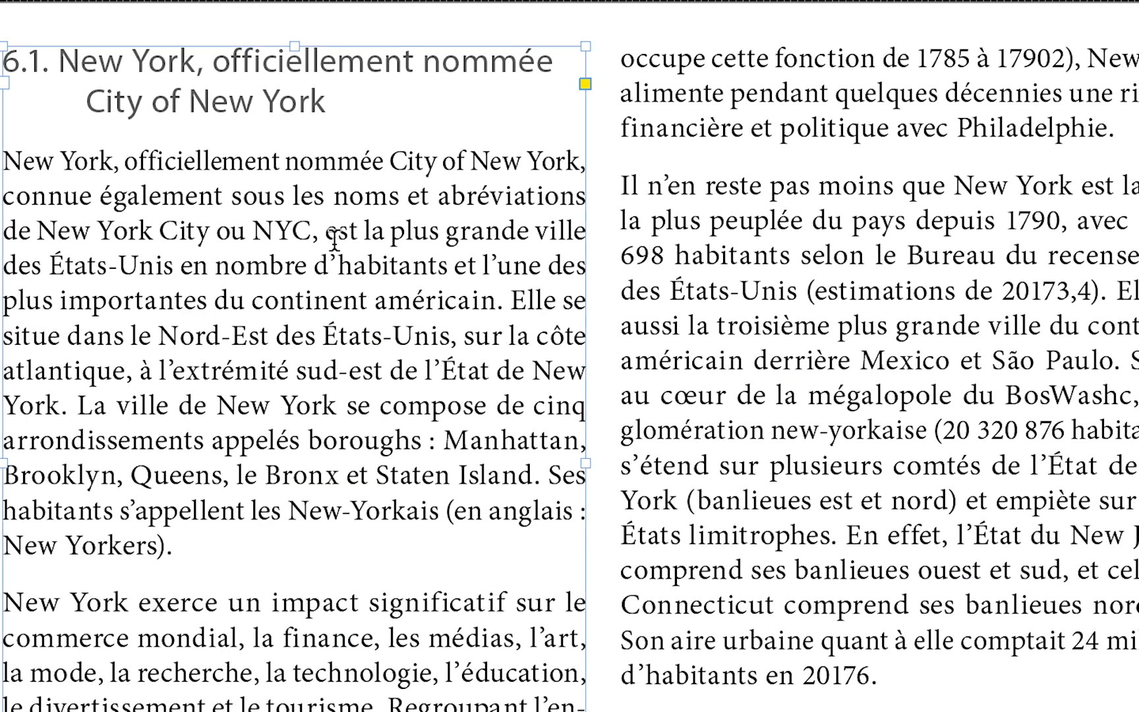
{"action": "left_click", "coordinate": [659, 228]}
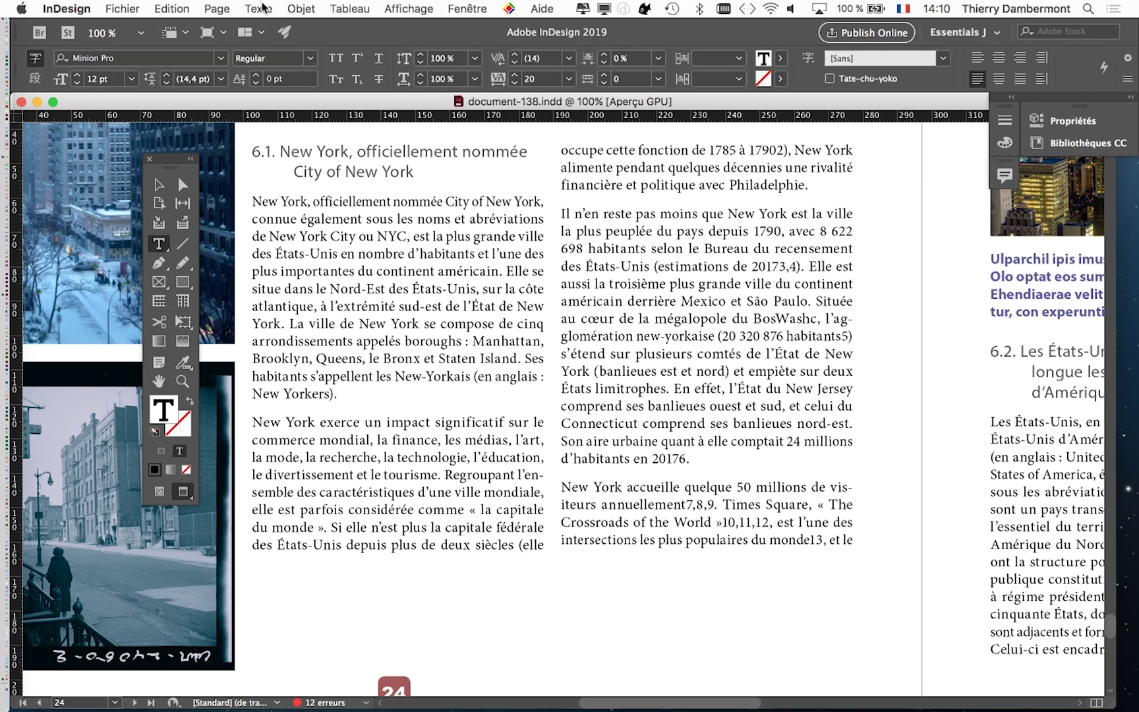
{"action": "left_click", "coordinate": [260, 8]}
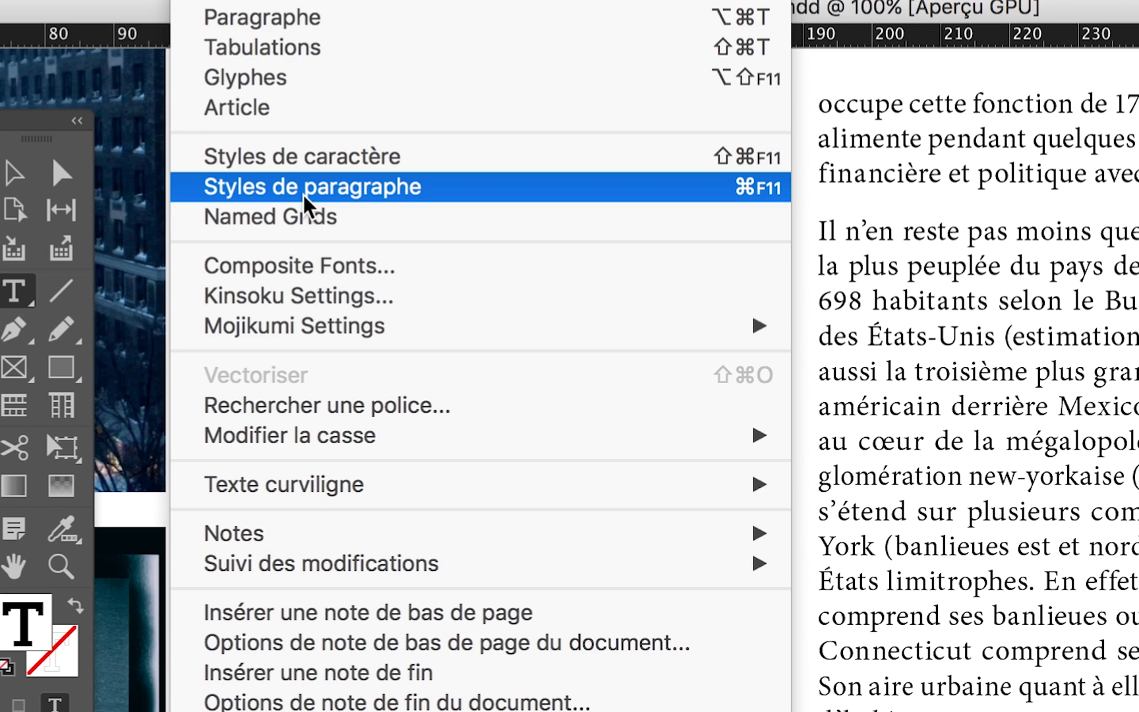
Step: Show the Styles de paragraphe panel, then move and enlarge it beside the page
{"action": "left_click", "coordinate": [303, 197]}
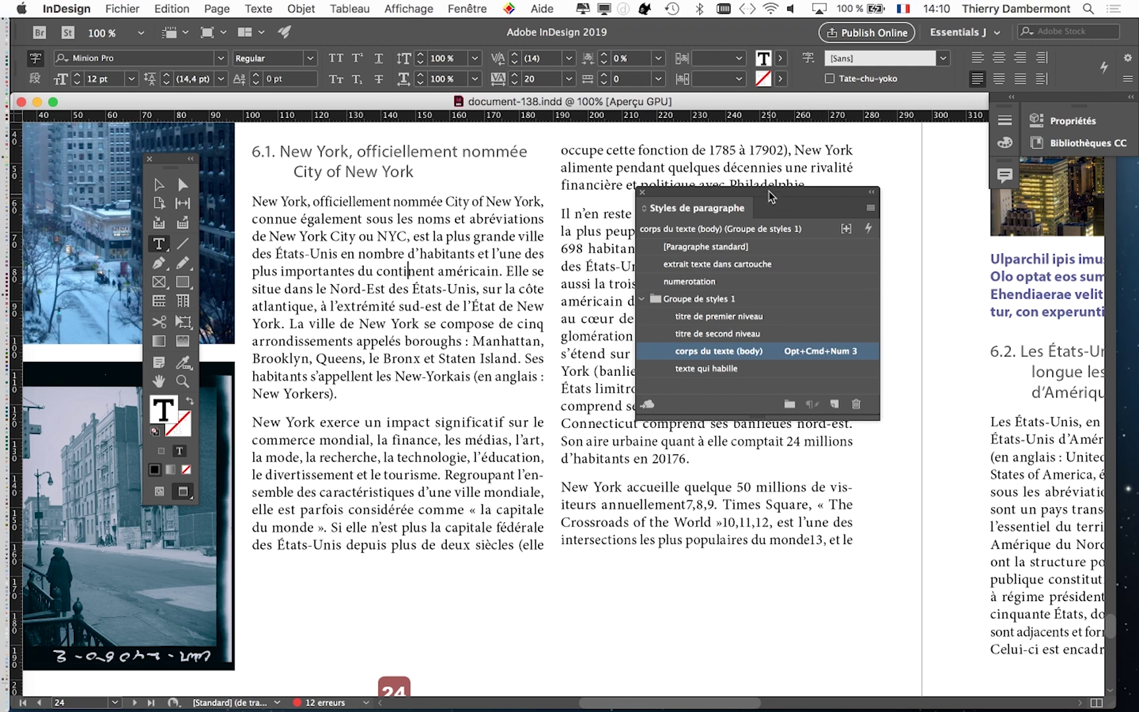
{"action": "left_click_drag", "start_coordinate": [768, 198], "coordinate": [724, 168]}
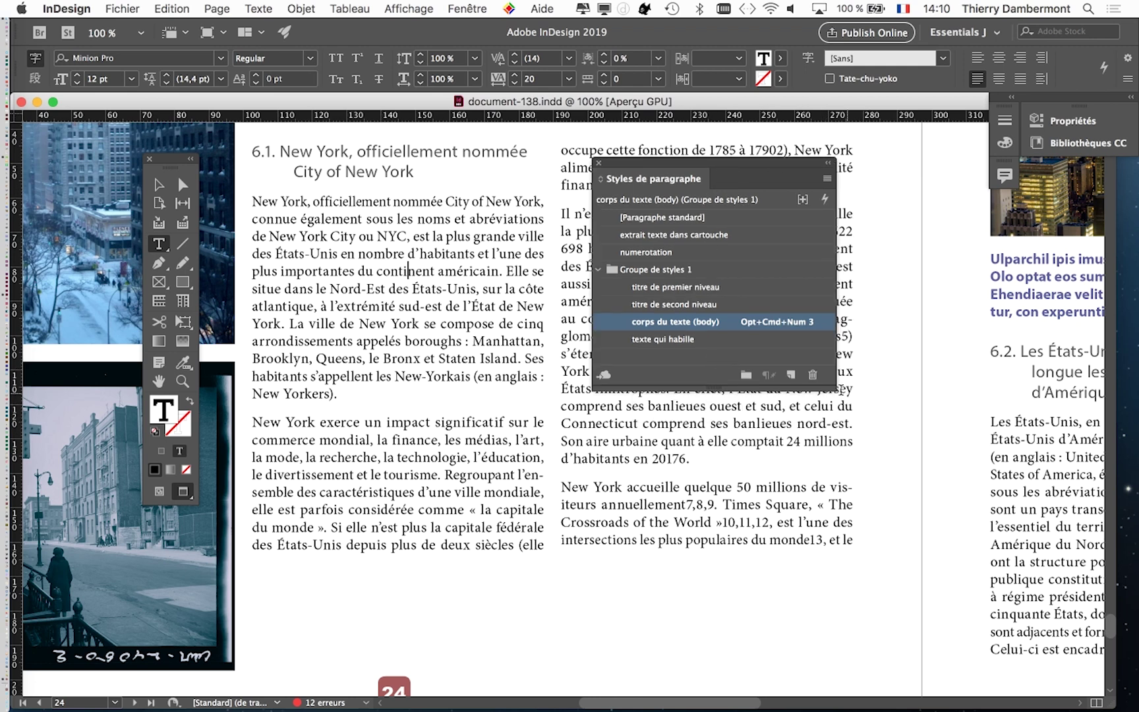
{"action": "mouse_move", "coordinate": [834, 389]}
{"action": "left_mouse_down"}
{"action": "mouse_move", "coordinate": [836, 446]}
{"action": "mouse_move", "coordinate": [892, 476]}
{"action": "left_mouse_up"}
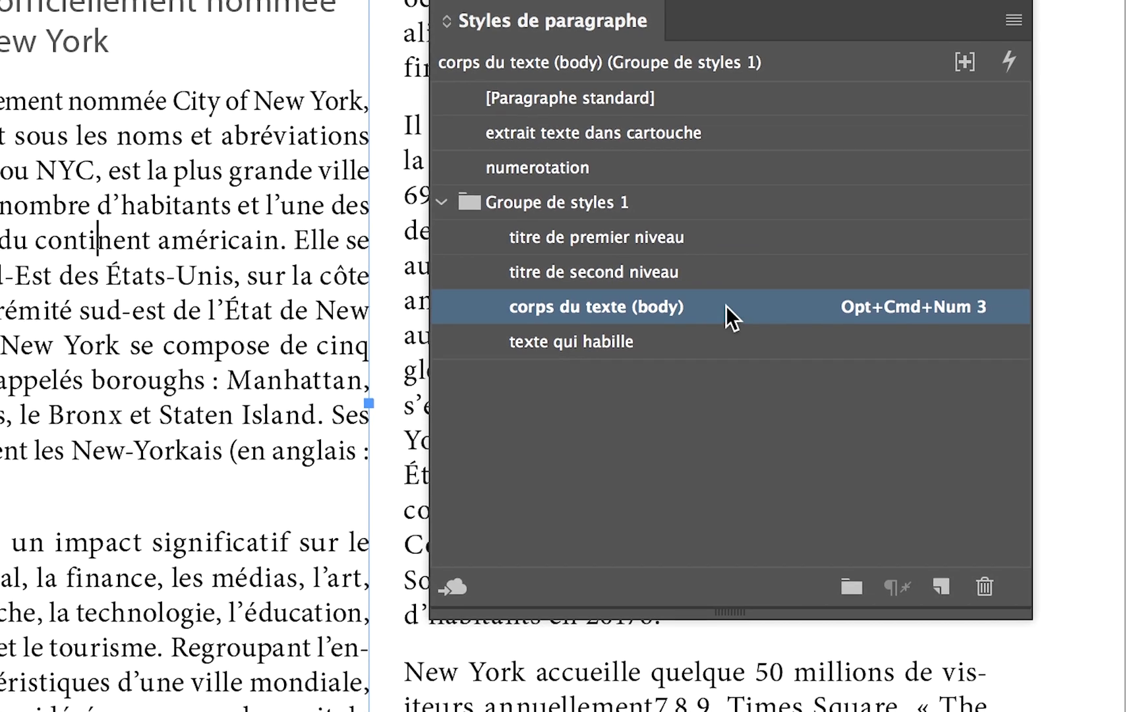
Step: Open the options for 'corps du texte (body)' and shift the dialog right to uncover the article text
{"action": "double_click", "coordinate": [726, 305]}
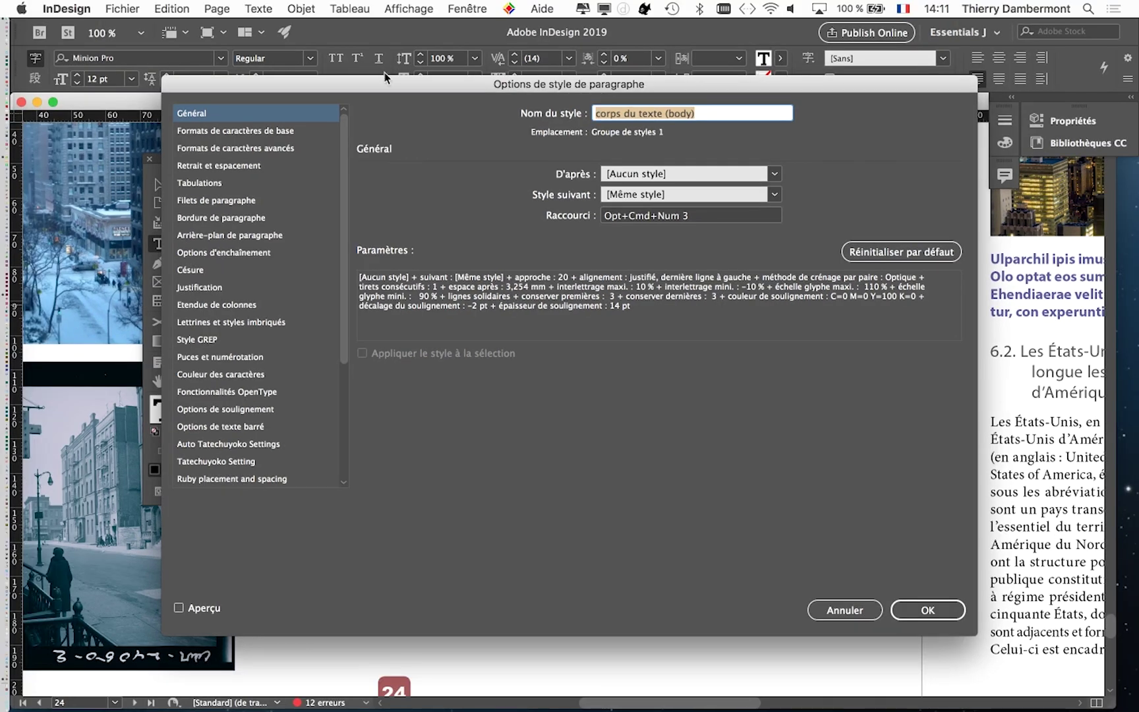
{"action": "left_click_drag", "start_coordinate": [394, 78], "coordinate": [631, 88]}
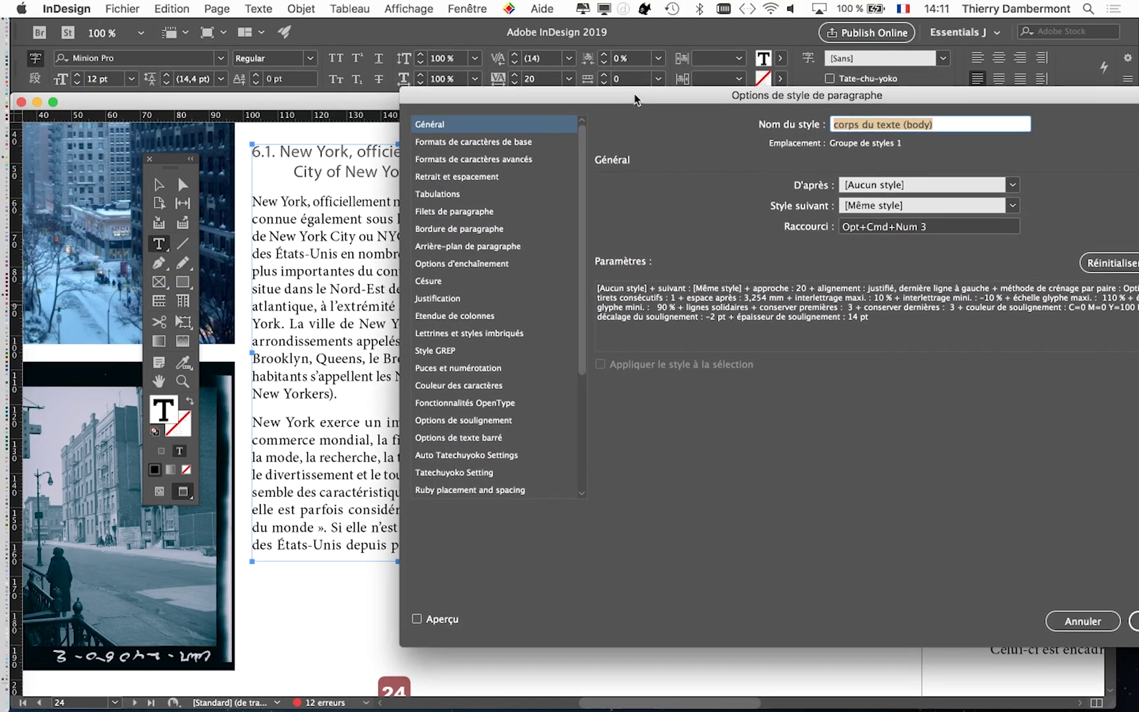
{"action": "mouse_move", "coordinate": [725, 99]}
{"action": "left_mouse_down"}
{"action": "mouse_move", "coordinate": [872, 115]}
{"action": "mouse_move", "coordinate": [848, 119]}
{"action": "left_mouse_up"}
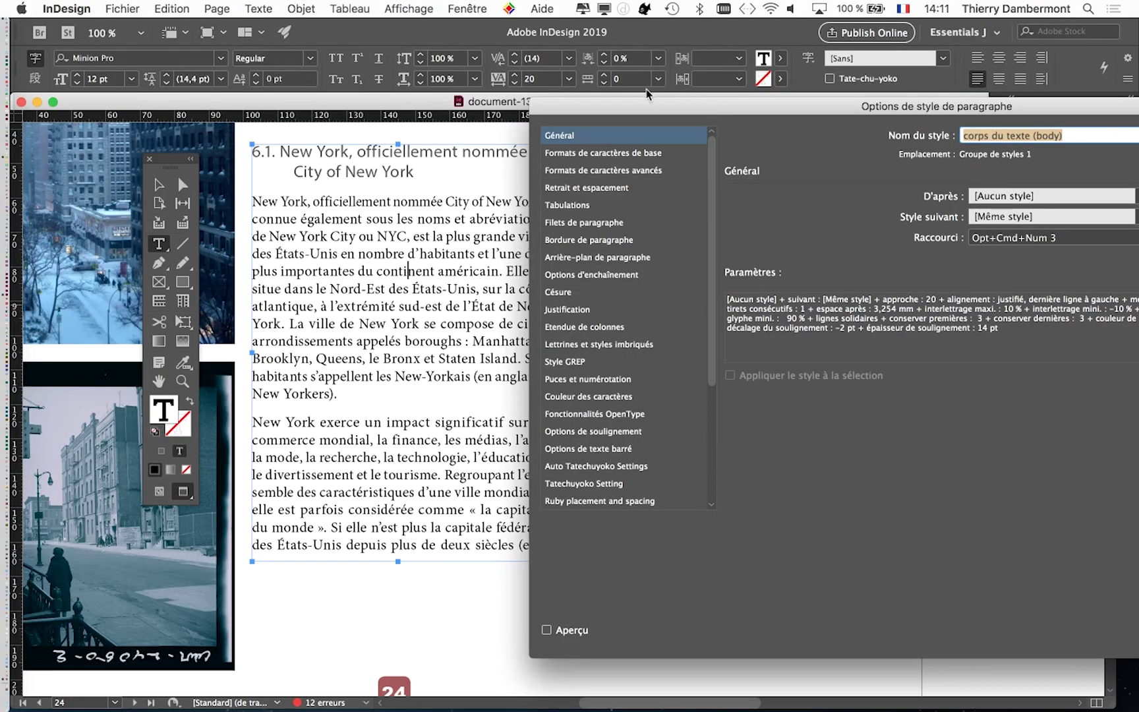
{"action": "mouse_move", "coordinate": [655, 116]}
{"action": "left_mouse_down"}
{"action": "mouse_move", "coordinate": [723, 118]}
{"action": "mouse_move", "coordinate": [829, 160]}
{"action": "left_mouse_up"}
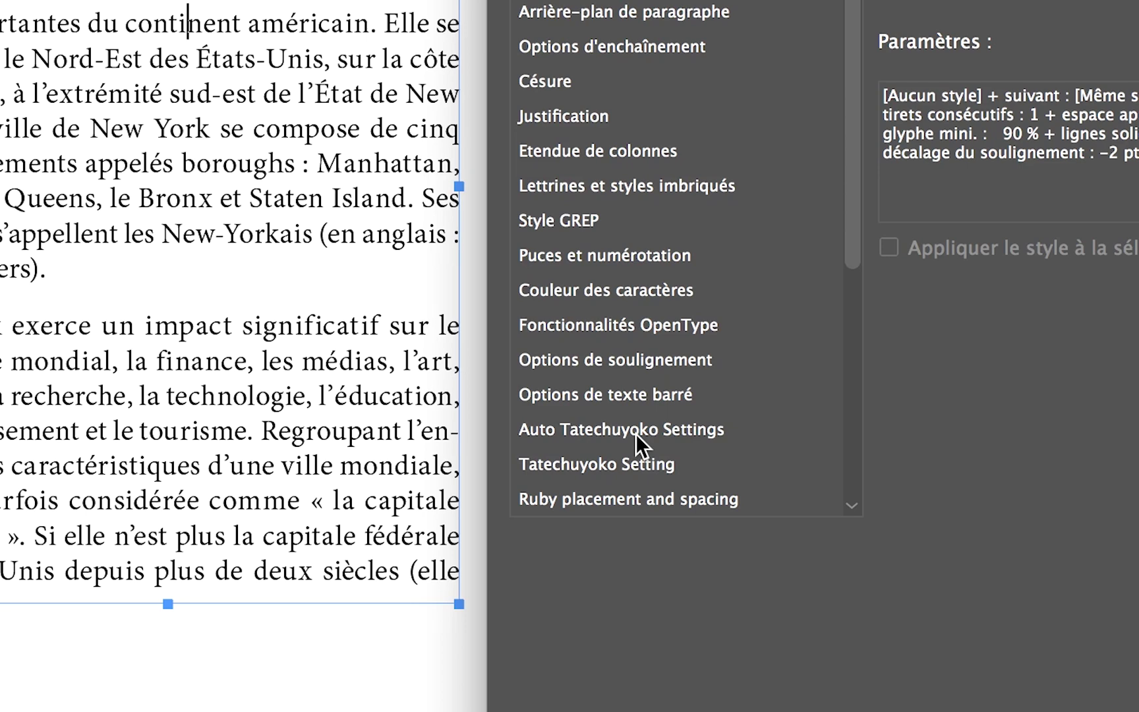
Step: Under Retrait et espacement, change the body style's alignment to Aligner à gauche
{"action": "left_click", "coordinate": [700, 262]}
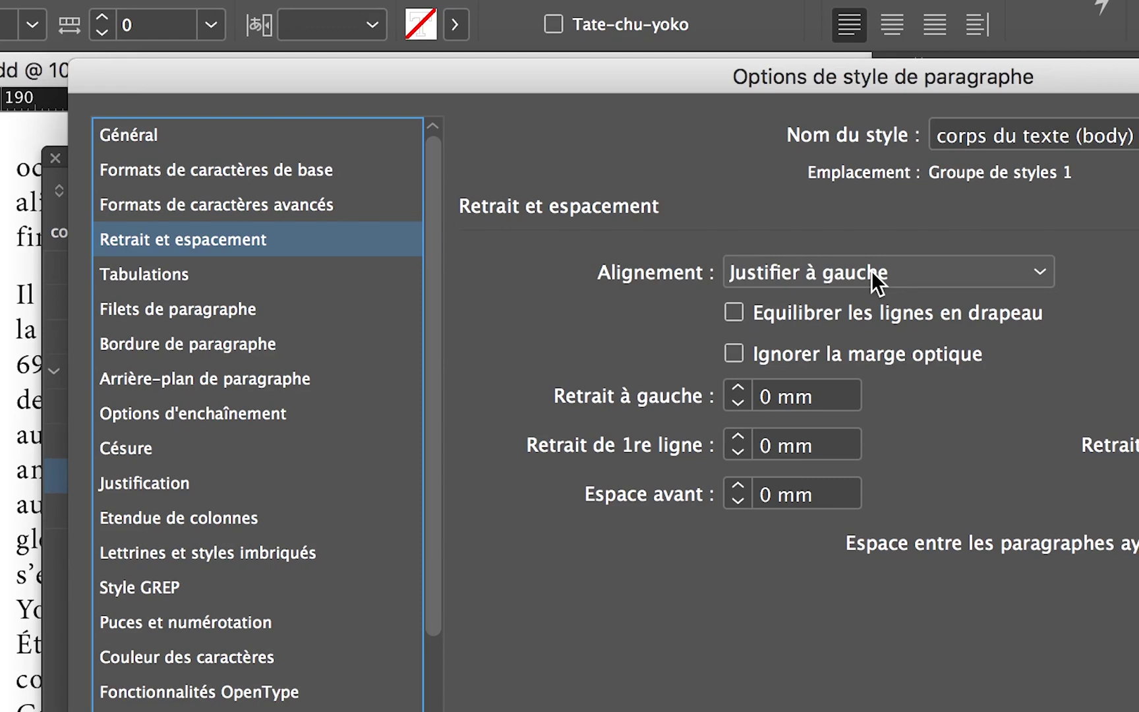
{"action": "left_click", "coordinate": [871, 271]}
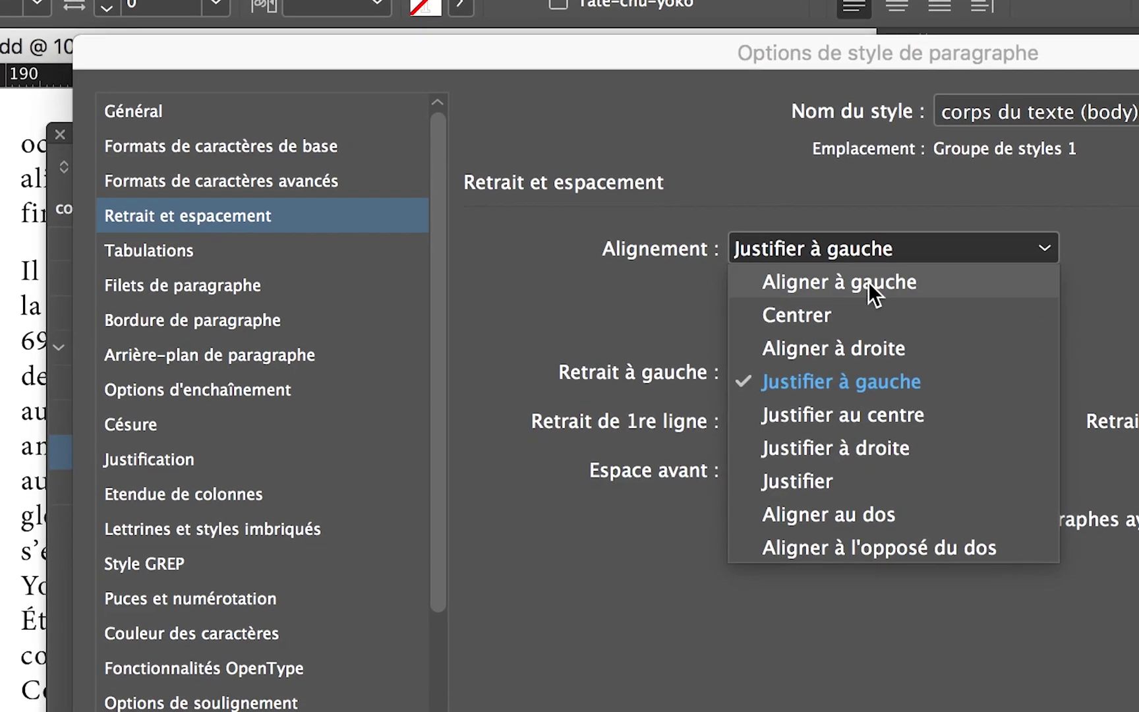
{"action": "left_click", "coordinate": [869, 281]}
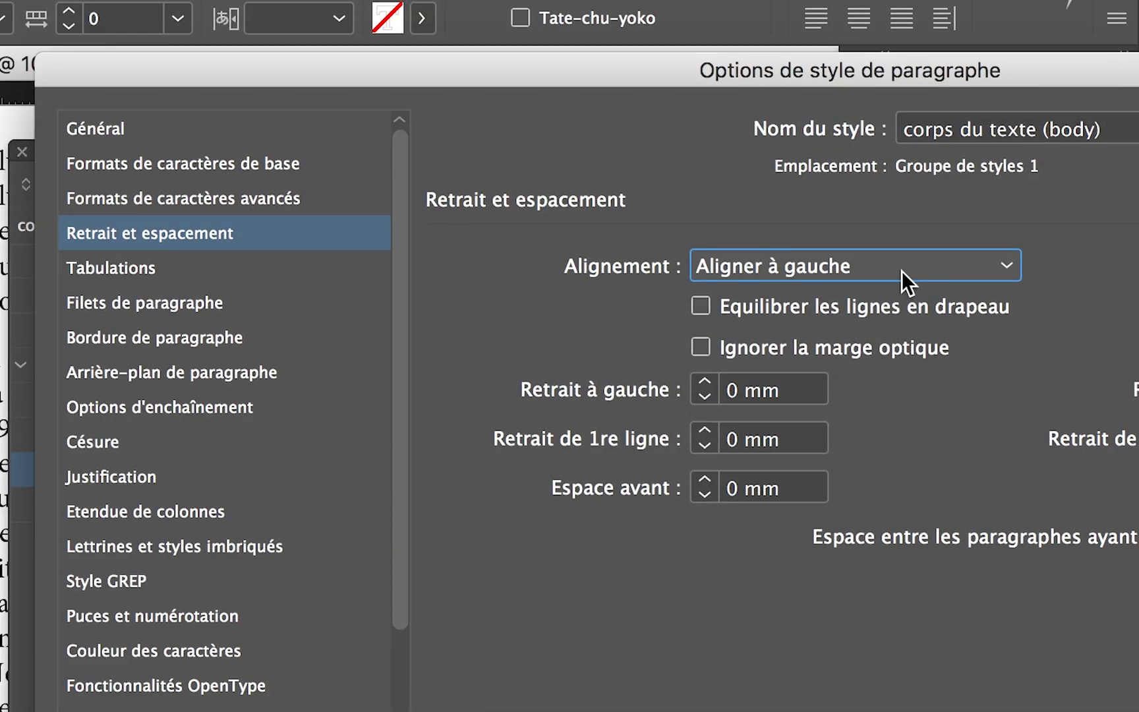
Step: Choose Justifier à gauche from the Alignement list again
{"action": "left_click", "coordinate": [901, 270]}
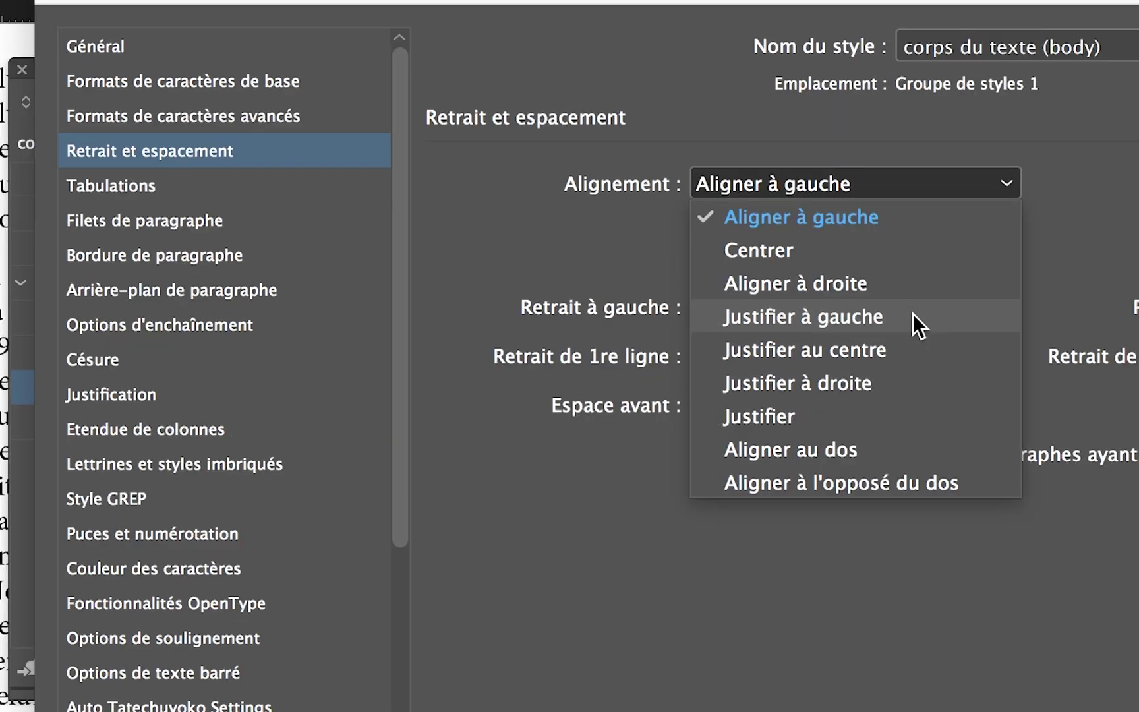
{"action": "left_click", "coordinate": [912, 316]}
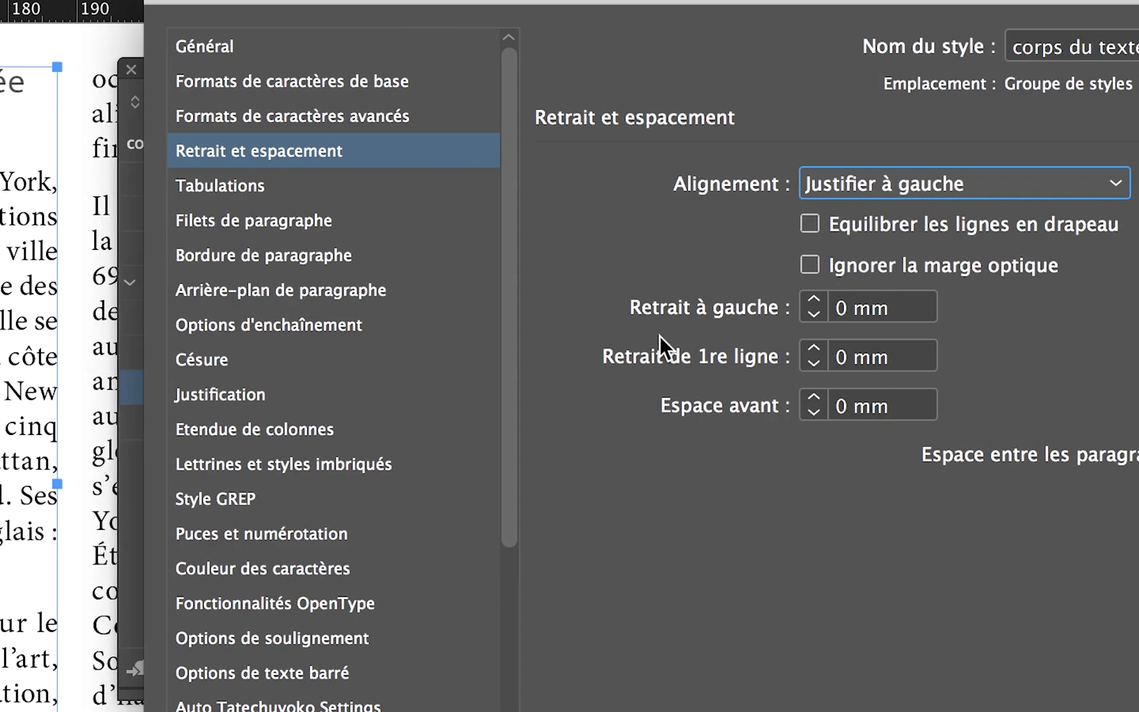